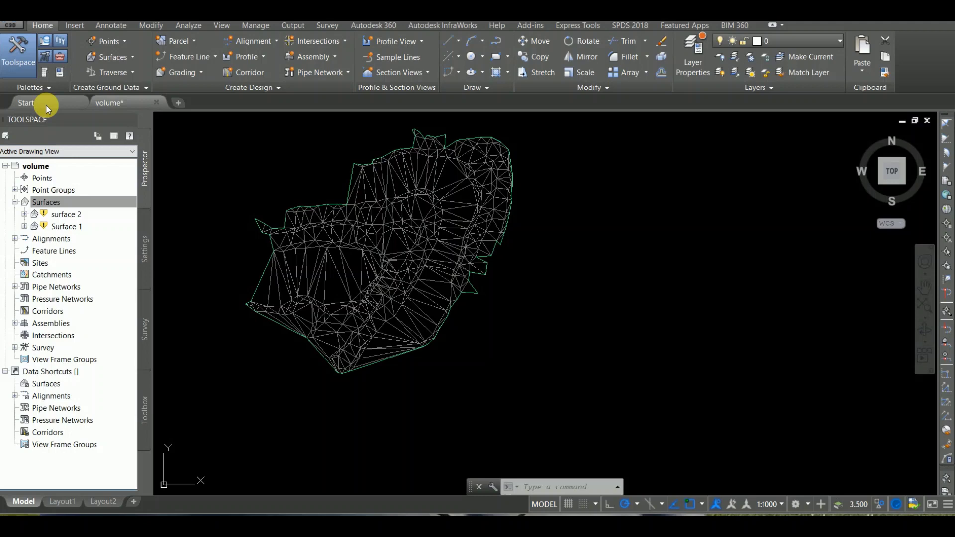
Step: Start a new TIN volume surface and name it 'Surface composite'
right_click(61, 202)
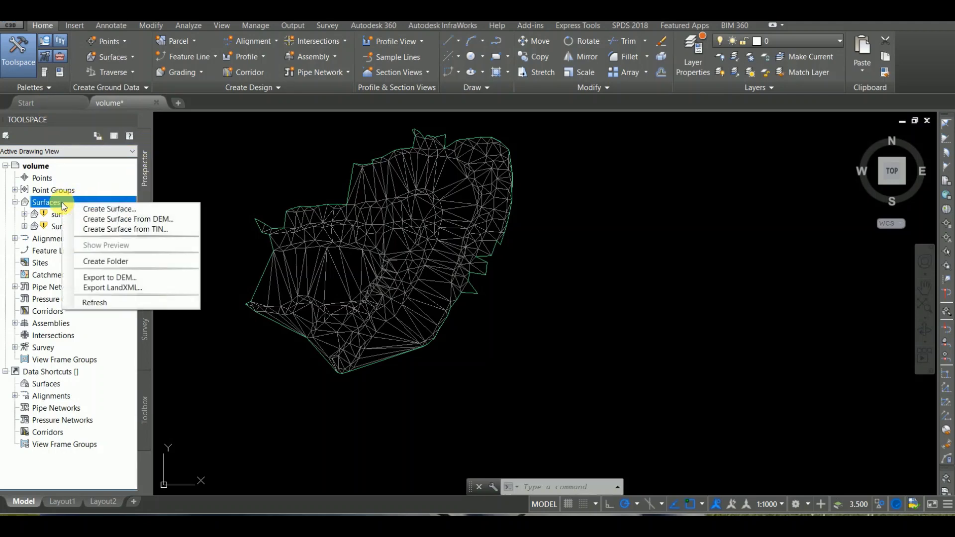
left_click(102, 209)
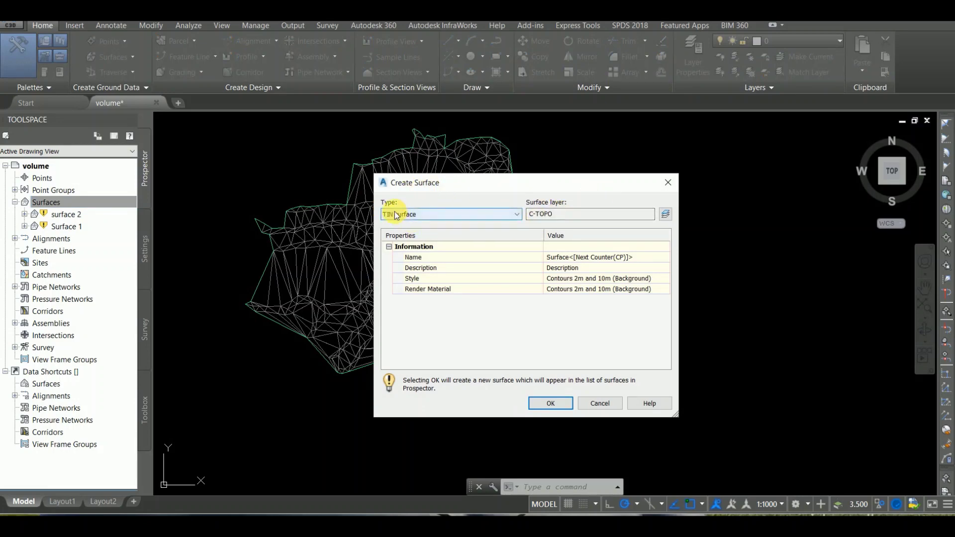
left_click(520, 220)
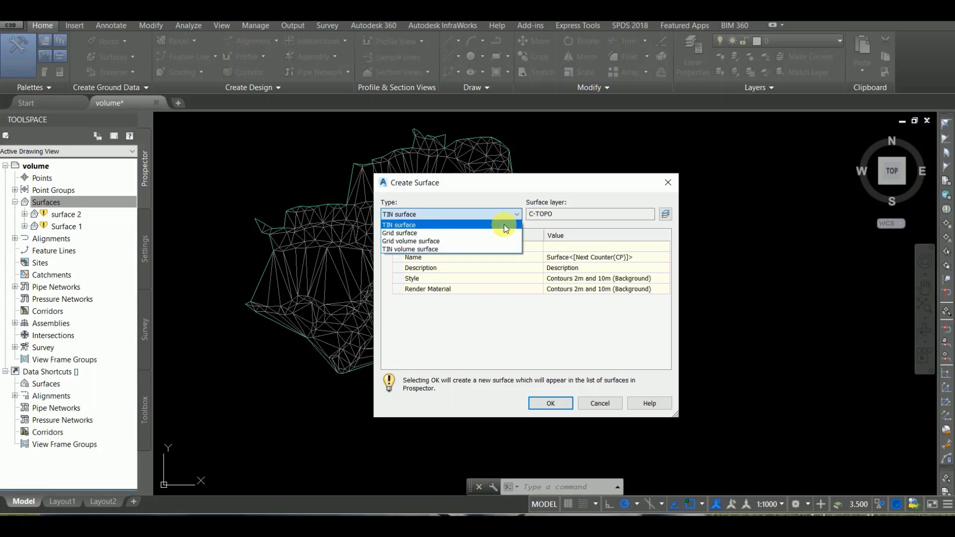
left_click(444, 249)
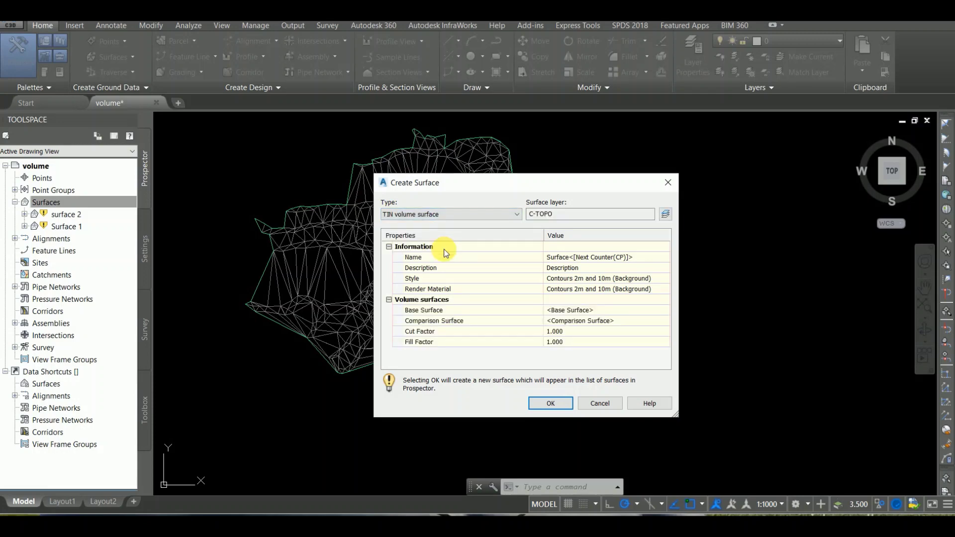
left_click(588, 260)
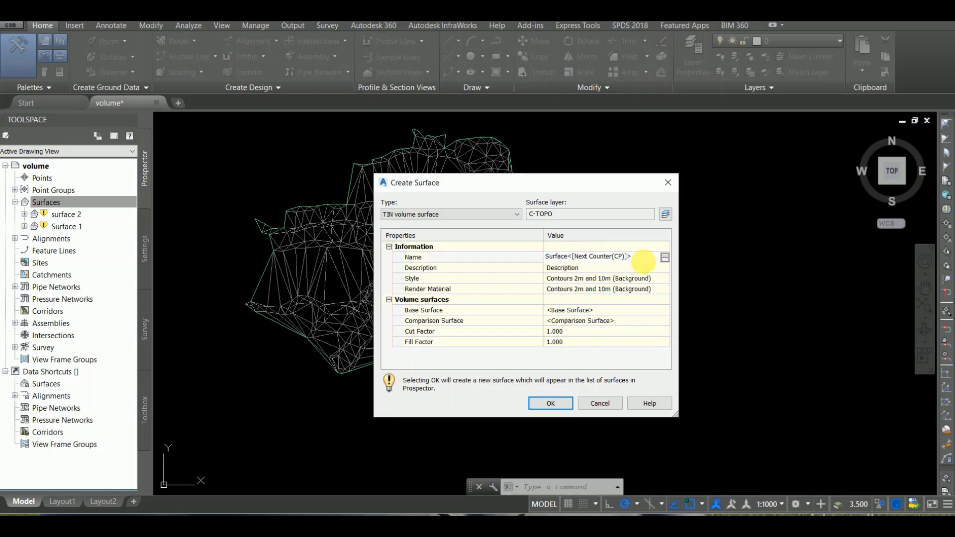
key("BackSpace")
key("BackSpace")
key("BackSpace")
key("BackSpace")
key("BackSpace")
key("BackSpace")
key("BackSpace")
key("BackSpace")
key("BackSpace")
key("BackSpace")
key("BackSpace")
key("BackSpace")
key("BackSpace")
key("BackSpace")
key("BackSpace")
key("BackSpace")
key("BackSpace")
key("BackSpace")
key("BackSpace")
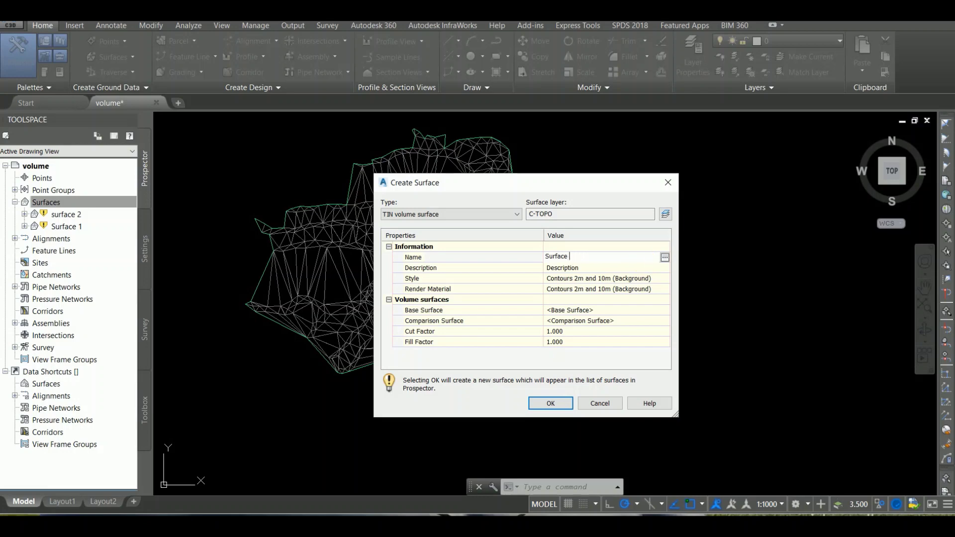
type("composite")
Step: Set Surface 1 as the base surface of the volume surface
left_click(595, 311)
left_click(664, 311)
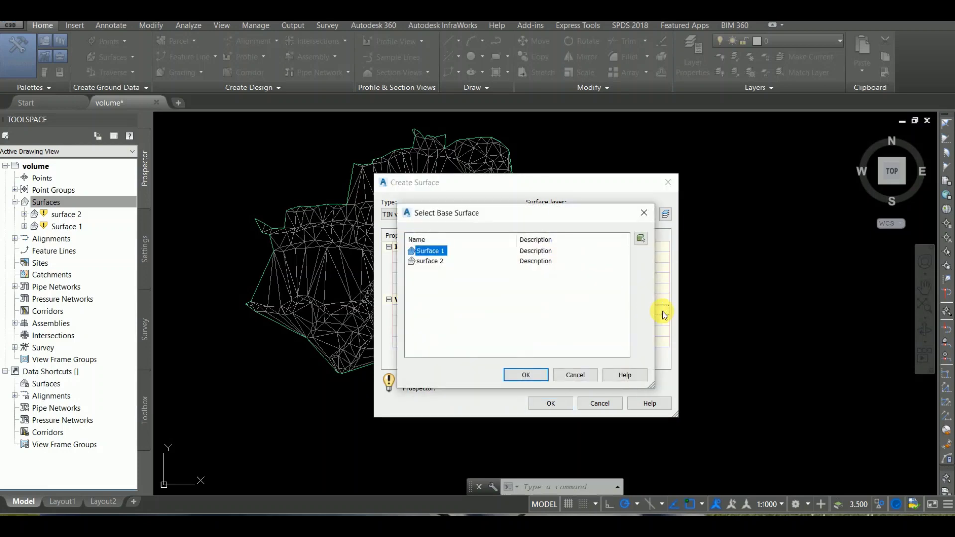
left_click(527, 376)
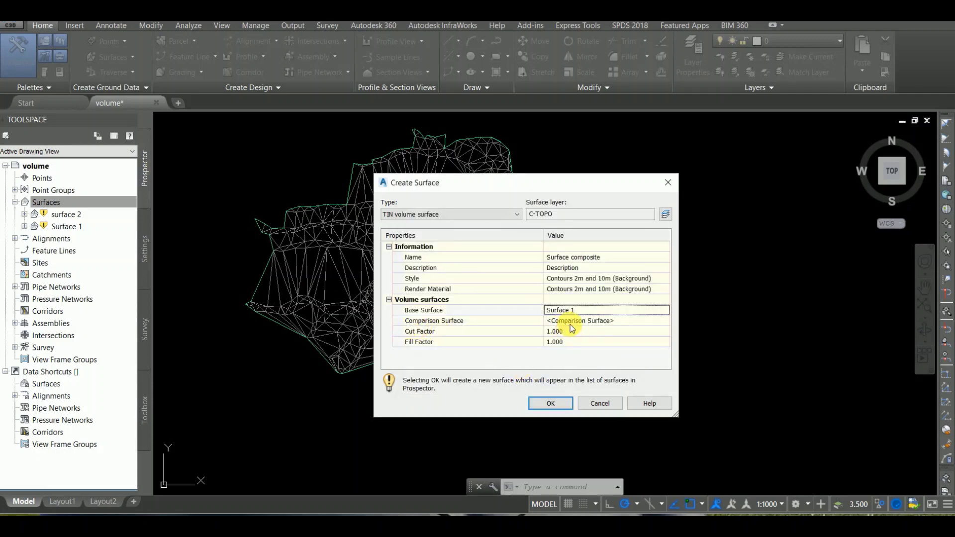
left_click(584, 324)
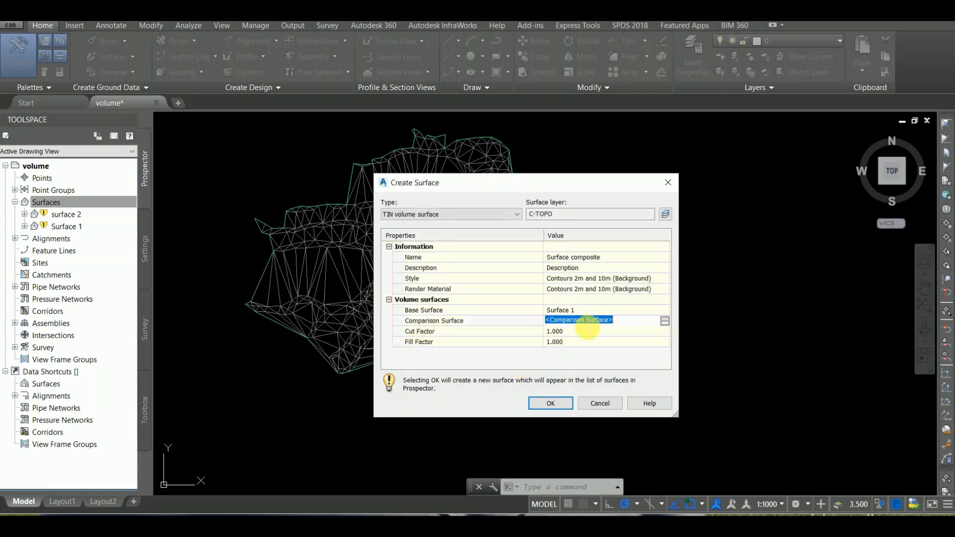
Step: Choose surface 2 as the comparison surface and create Surface composite
left_click(665, 322)
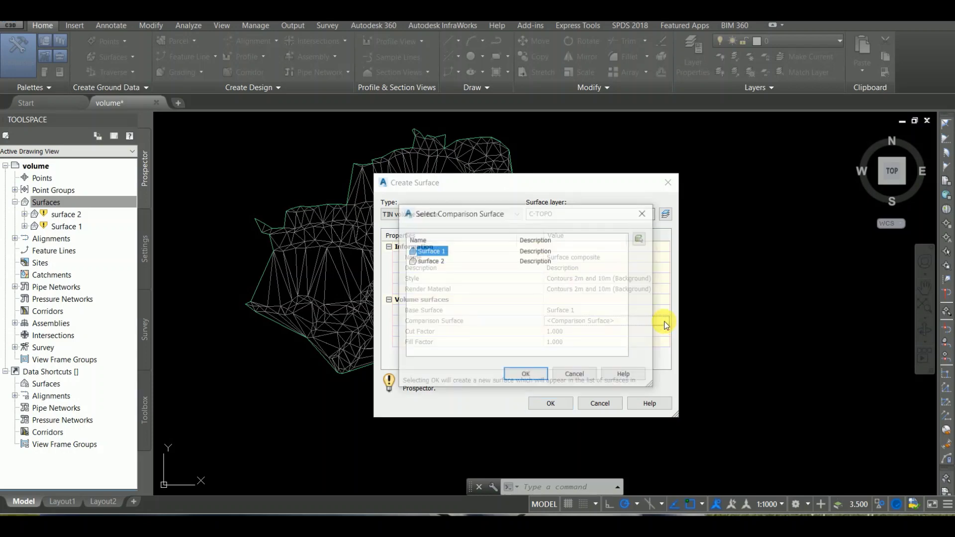
left_click(433, 262)
left_click(526, 376)
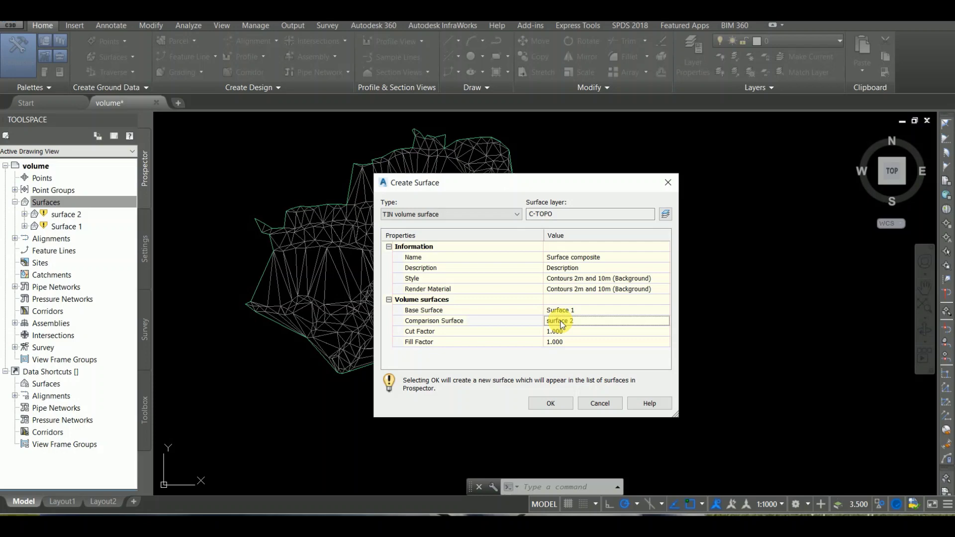
left_click(557, 401)
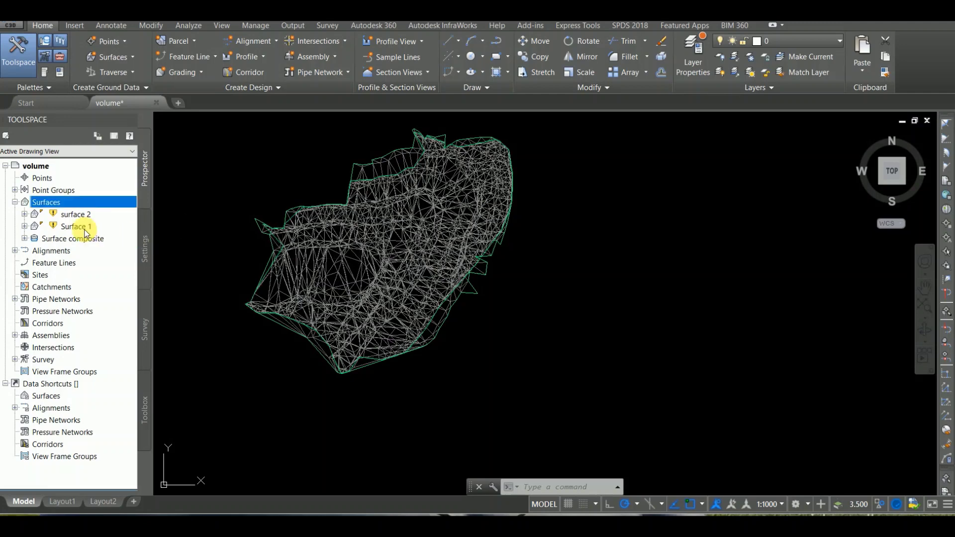
Step: Open Surface Properties for Surface composite to view its Statistics
left_click(65, 240)
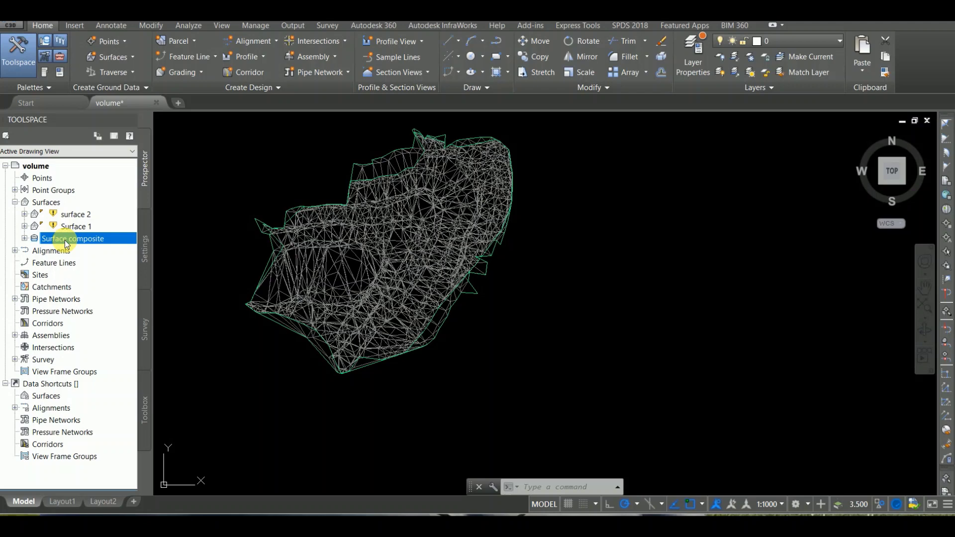
right_click(64, 240)
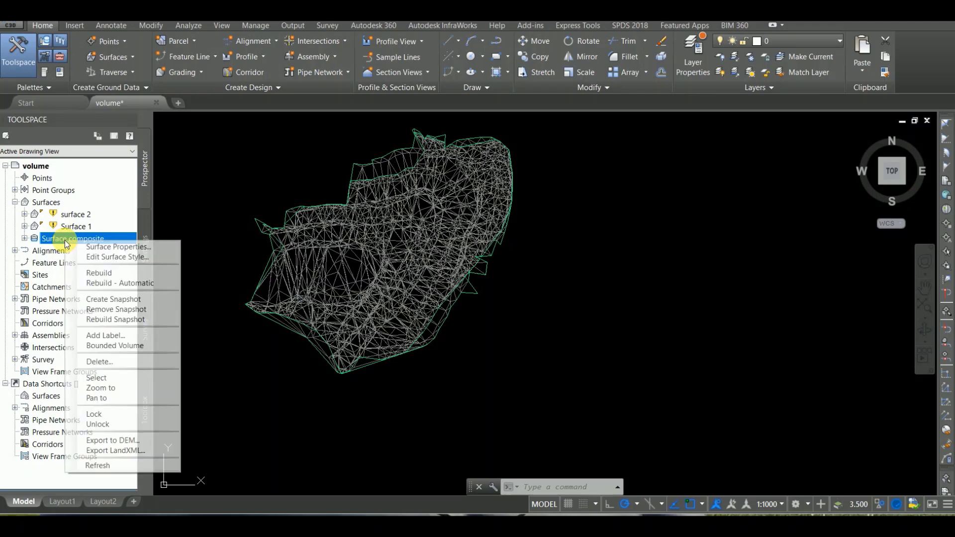
left_click(106, 247)
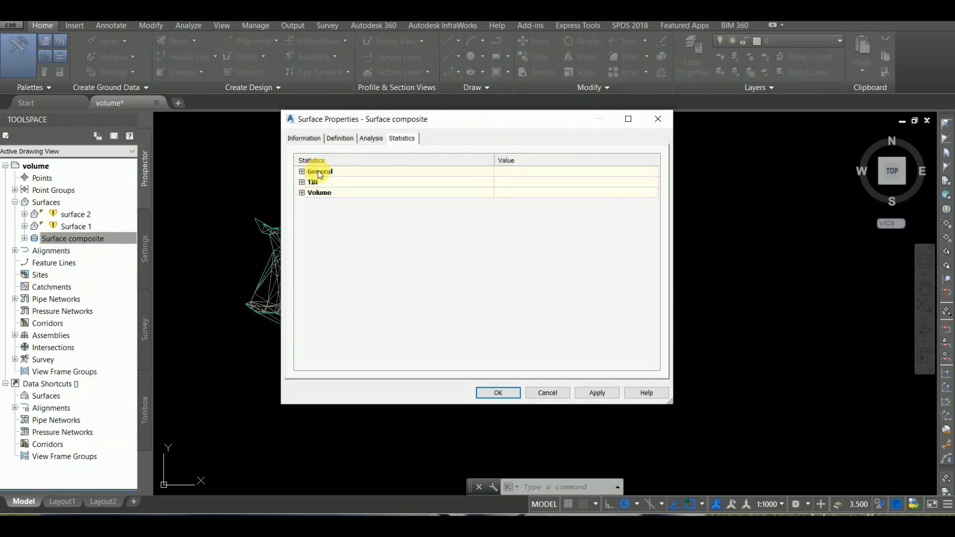
Step: Expand the Volume statistics (cut 54953.61, fill 16885.12 Cu. M.) and apply
left_click(302, 193)
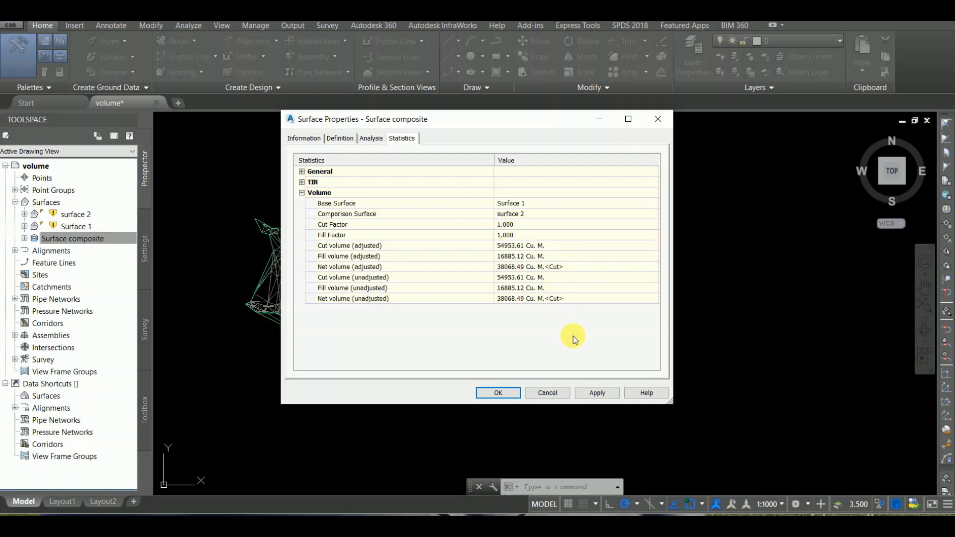
left_click(597, 395)
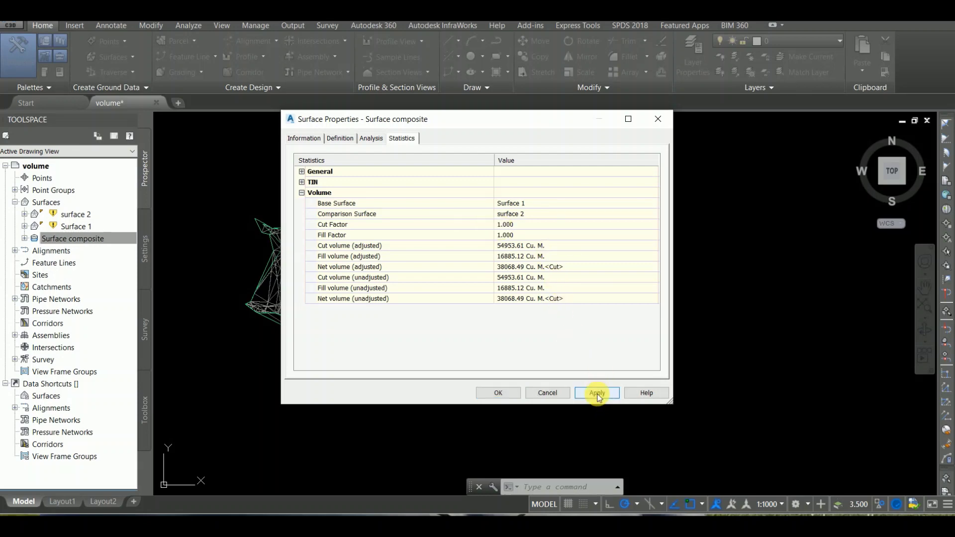
left_click(497, 392)
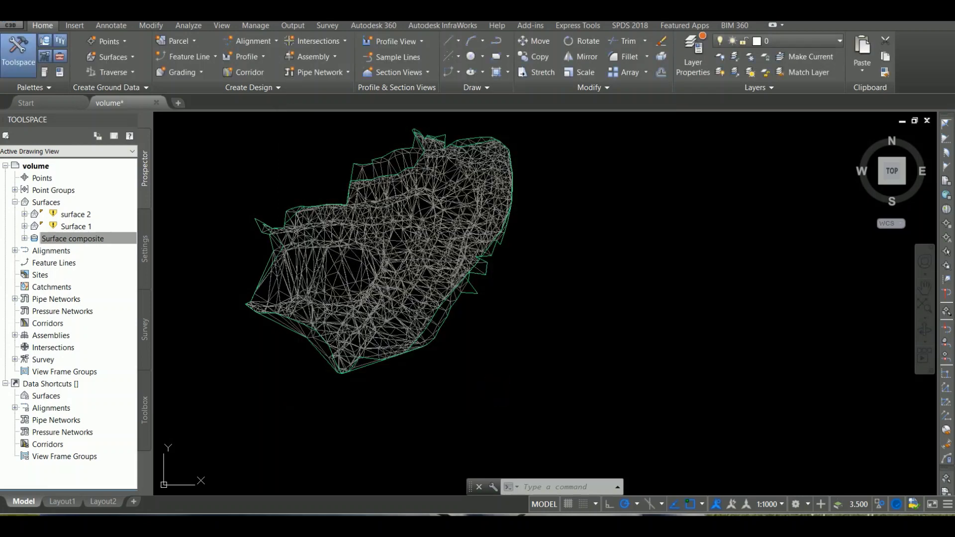